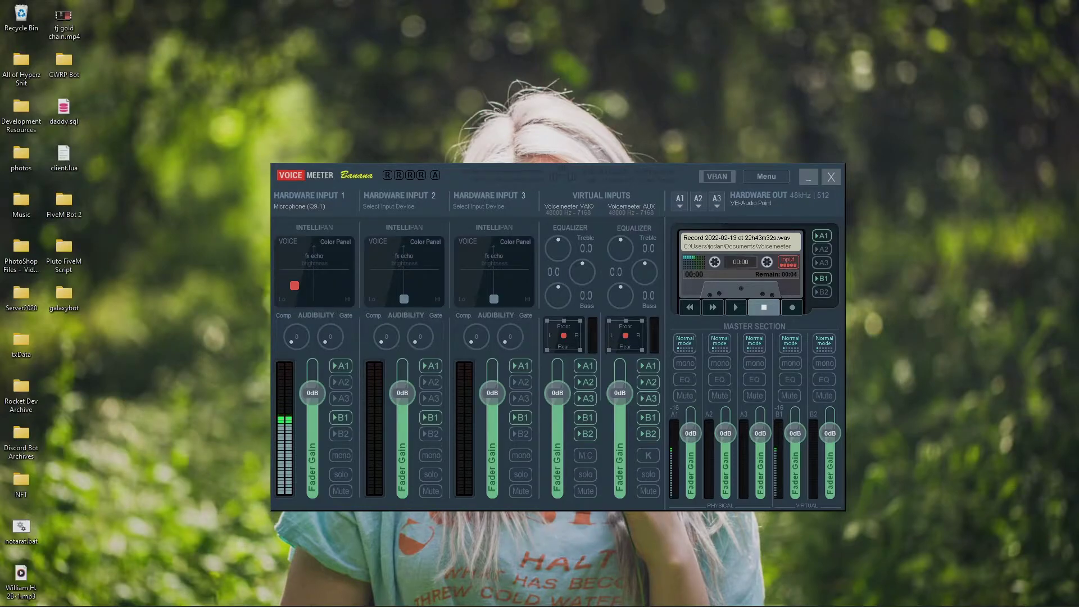
- Compare the Voicemeeter, Potato and Banana pages, then show the Banana 2.0.6.2 download section
{"action": "left_click", "coordinate": [540, 594]}
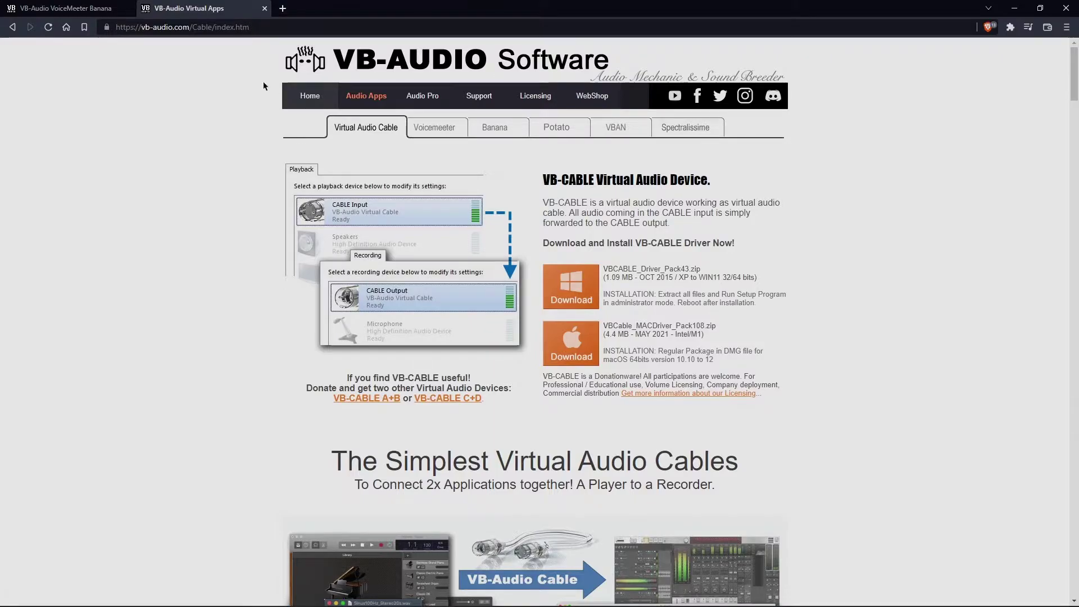
{"action": "left_click", "coordinate": [421, 136]}
{"action": "left_click", "coordinate": [510, 135]}
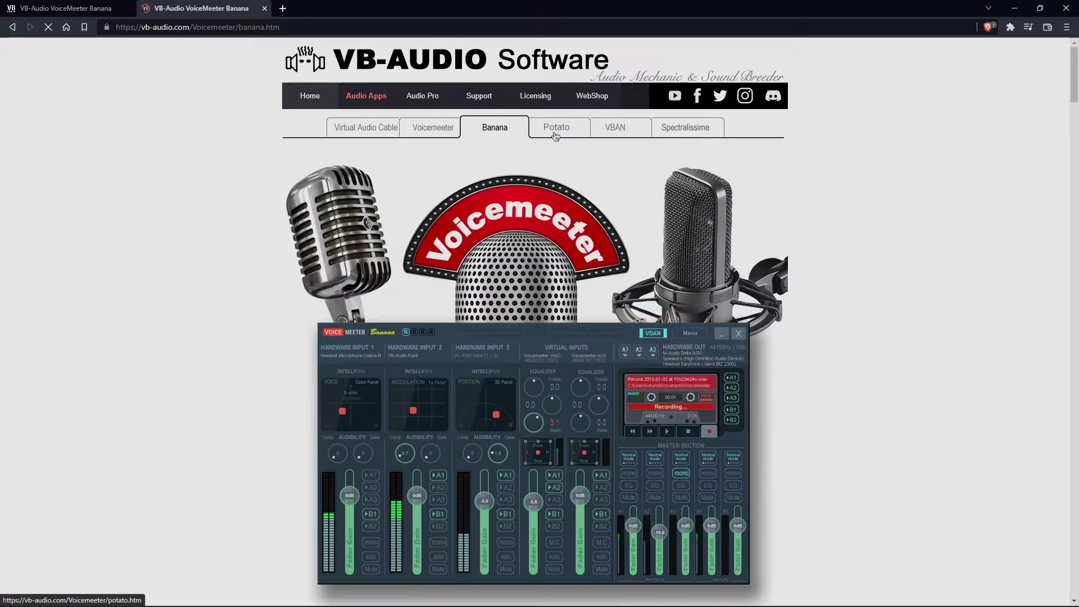
{"action": "left_click", "coordinate": [556, 136]}
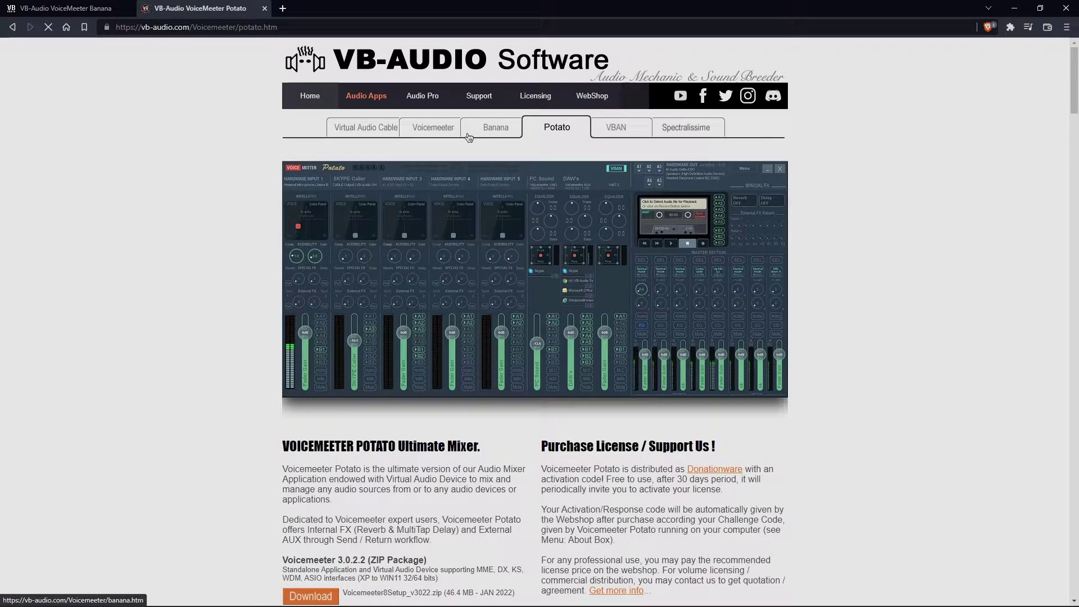
{"action": "left_click", "coordinate": [469, 138]}
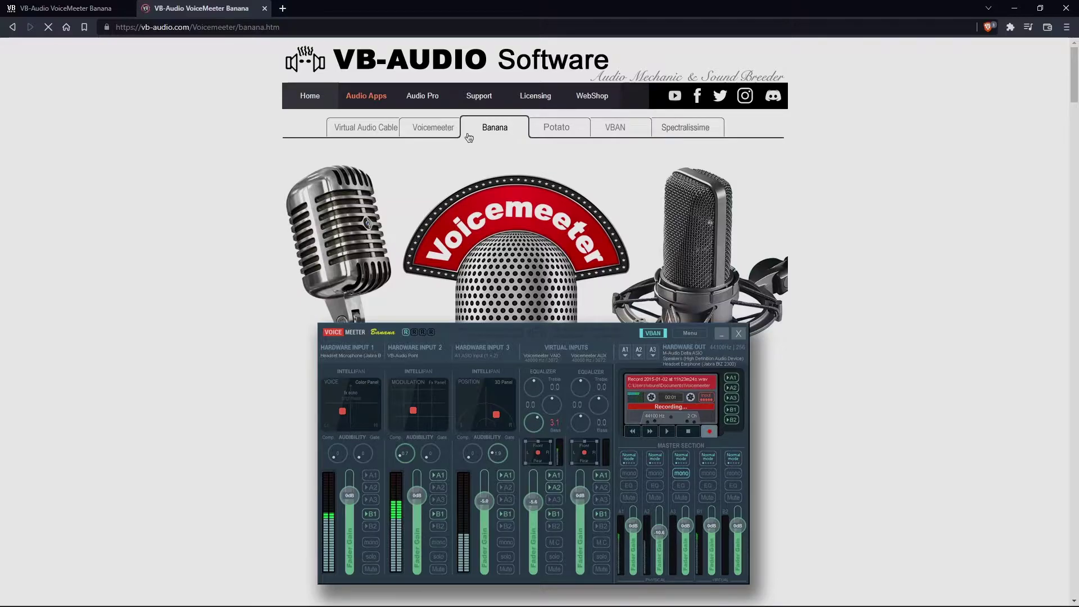
{"action": "left_click", "coordinate": [560, 134]}
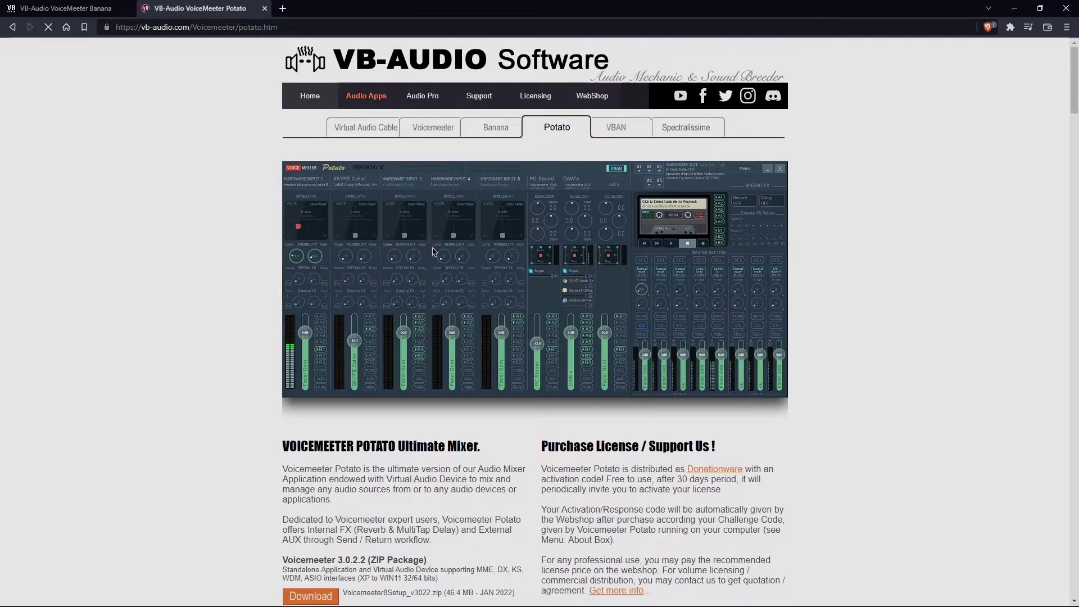
{"action": "left_click", "coordinate": [430, 126]}
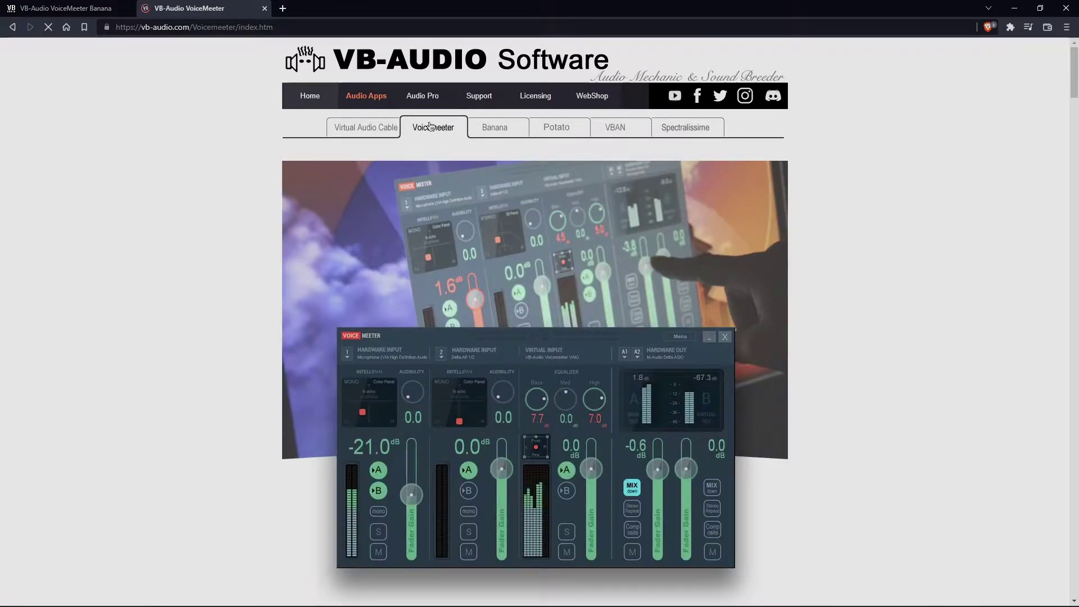
{"action": "left_click", "coordinate": [500, 129]}
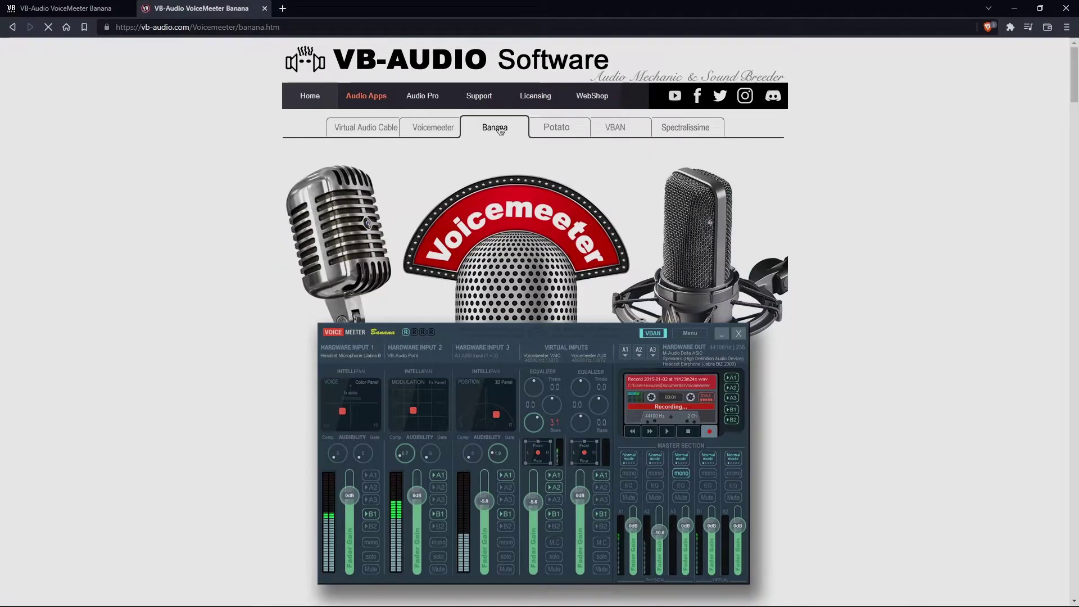
{"action": "scroll", "coordinate": [325, 331], "scroll_direction": "down", "scroll_amount": 10}
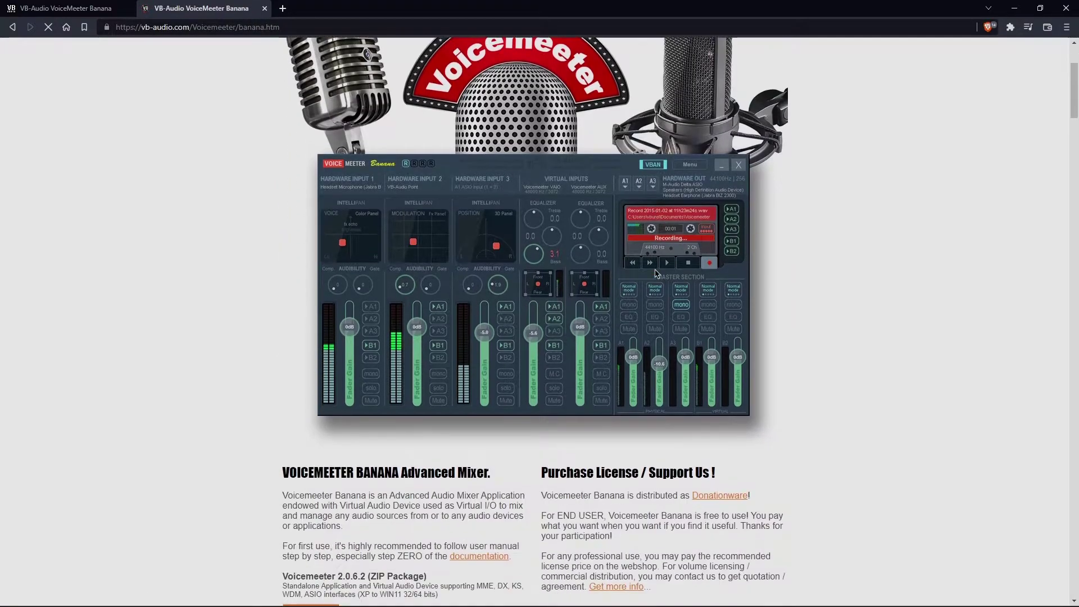
- Save the Voicemeeter 2.0.6.2 installer VoicemeeterProSetup.exe to the Desktop and minimize the browser
{"action": "left_click", "coordinate": [317, 276]}
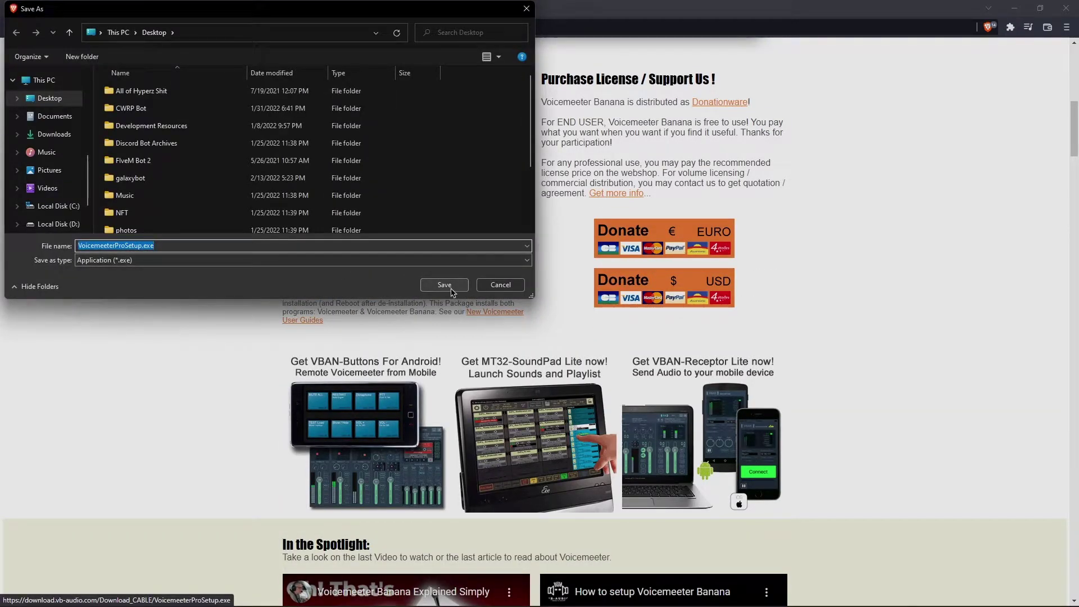
{"action": "left_click", "coordinate": [450, 289]}
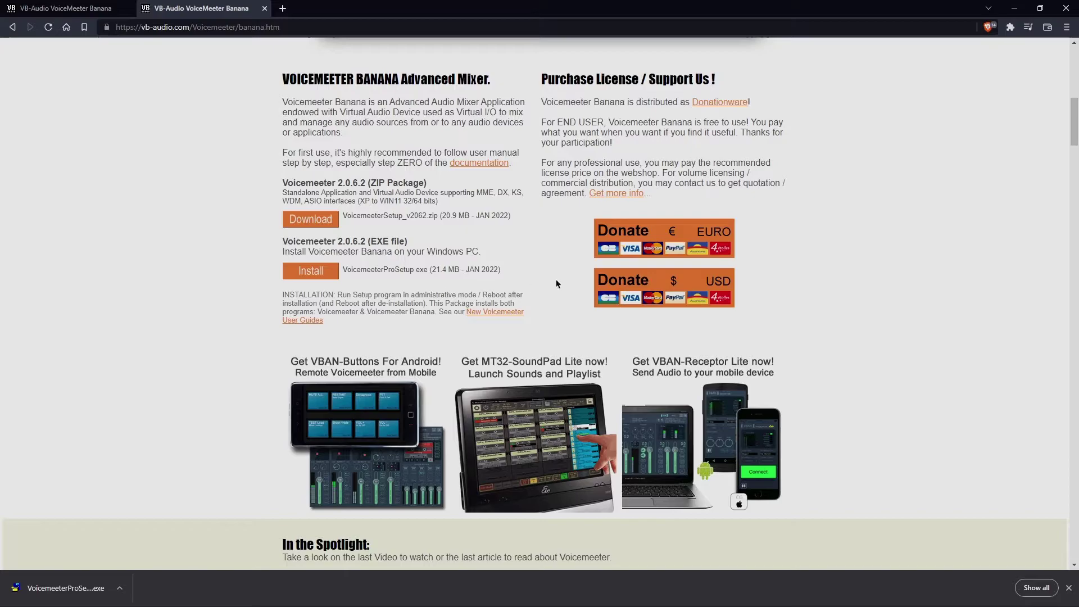
{"action": "left_click", "coordinate": [1014, 8]}
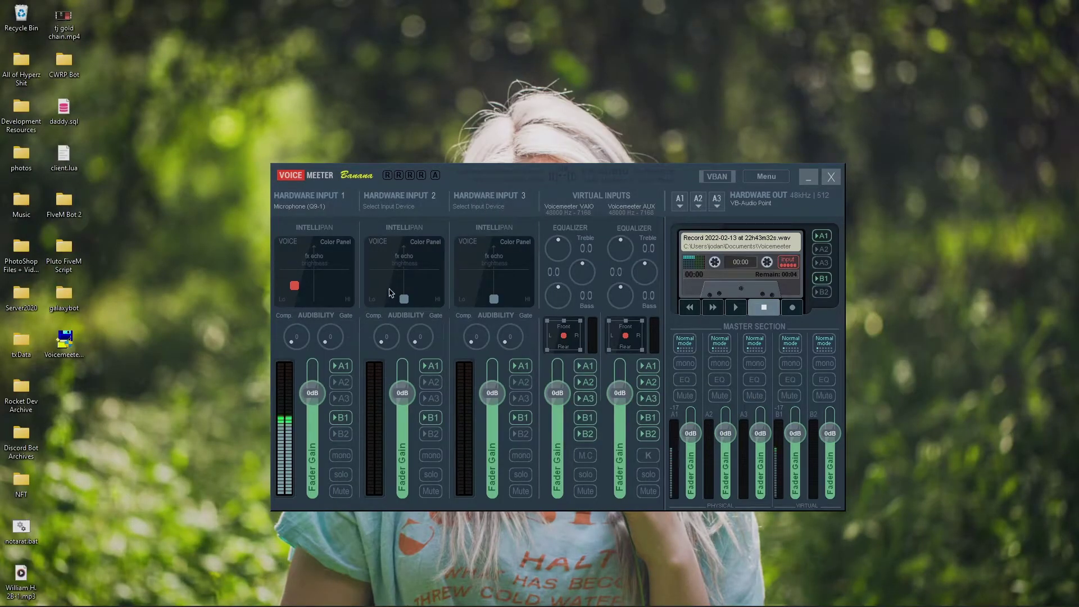
{"action": "mouse_move", "coordinate": [425, 596]}
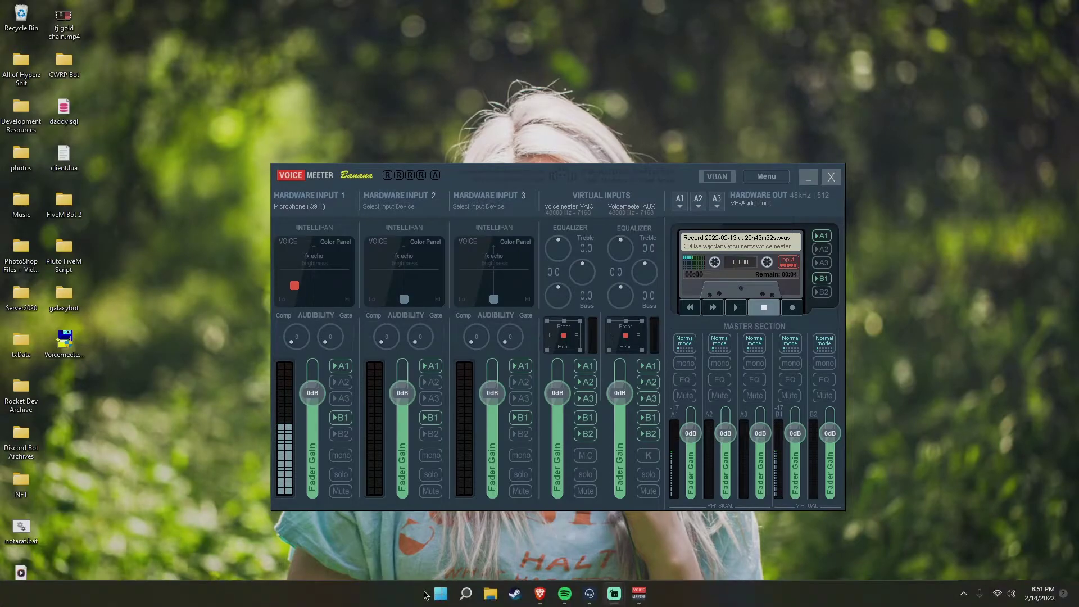
- Save the Windows VB-CABLE driver pack, VBCABLE_Driver_Pack43.zip, from the Virtual Audio Cable page to the Desktop
{"action": "left_click", "coordinate": [538, 604]}
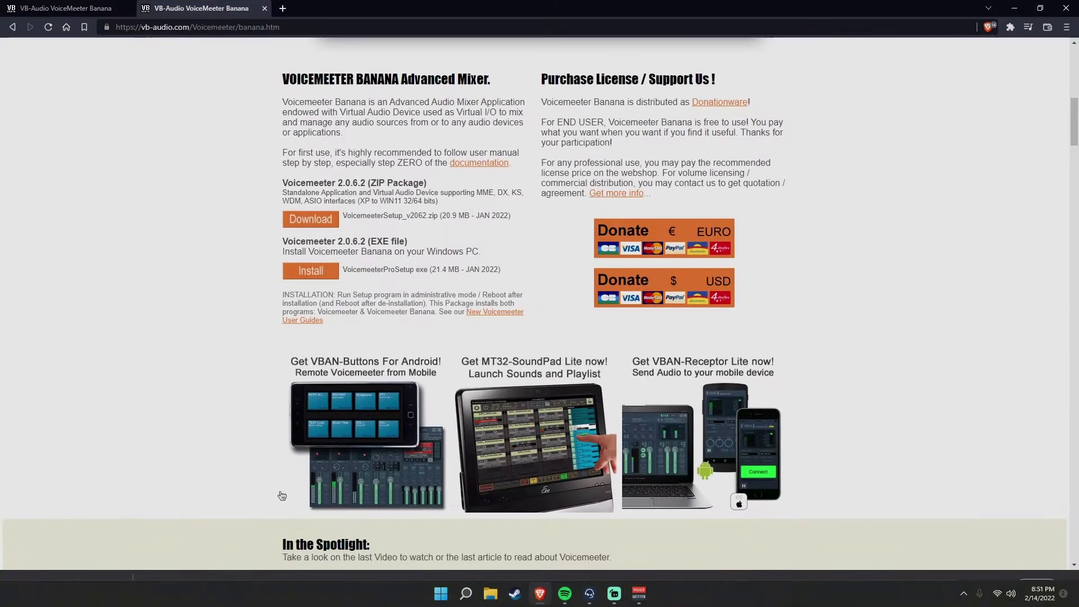
{"action": "left_click", "coordinate": [49, 10]}
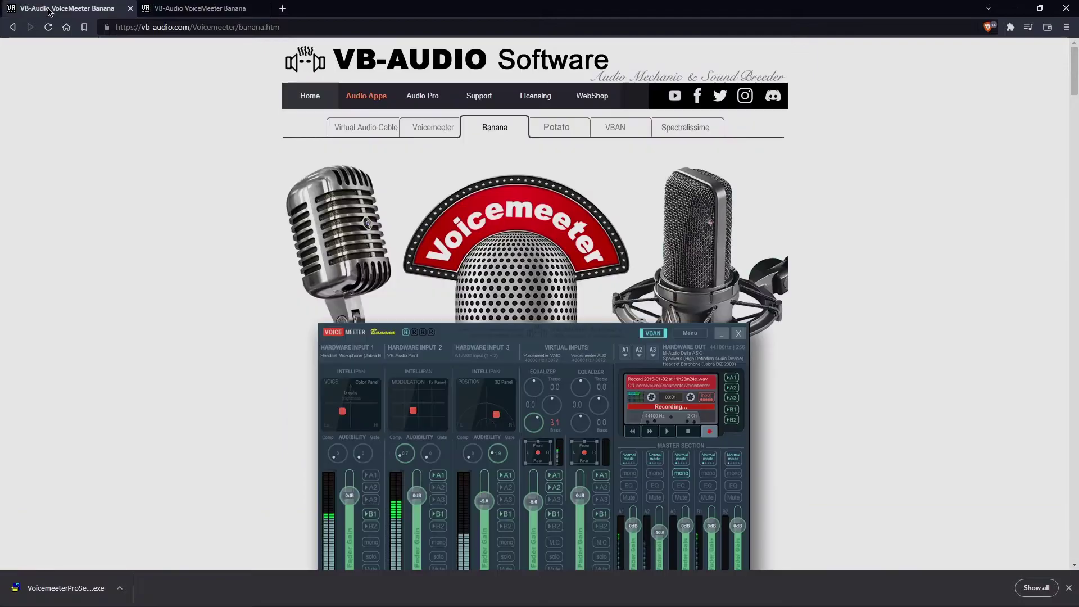
{"action": "left_click", "coordinate": [370, 128]}
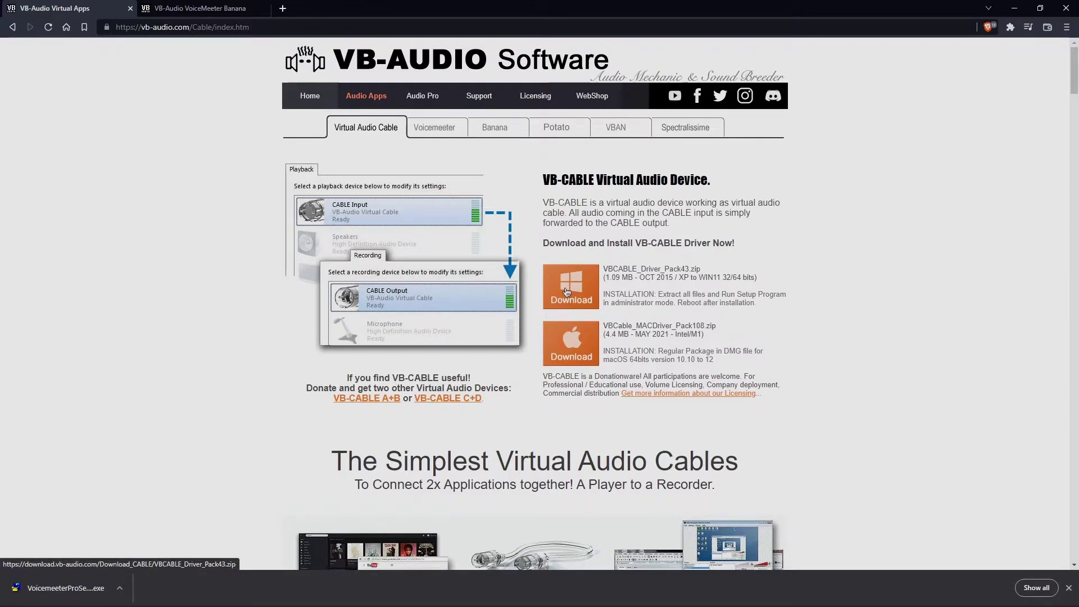
{"action": "left_click", "coordinate": [567, 292]}
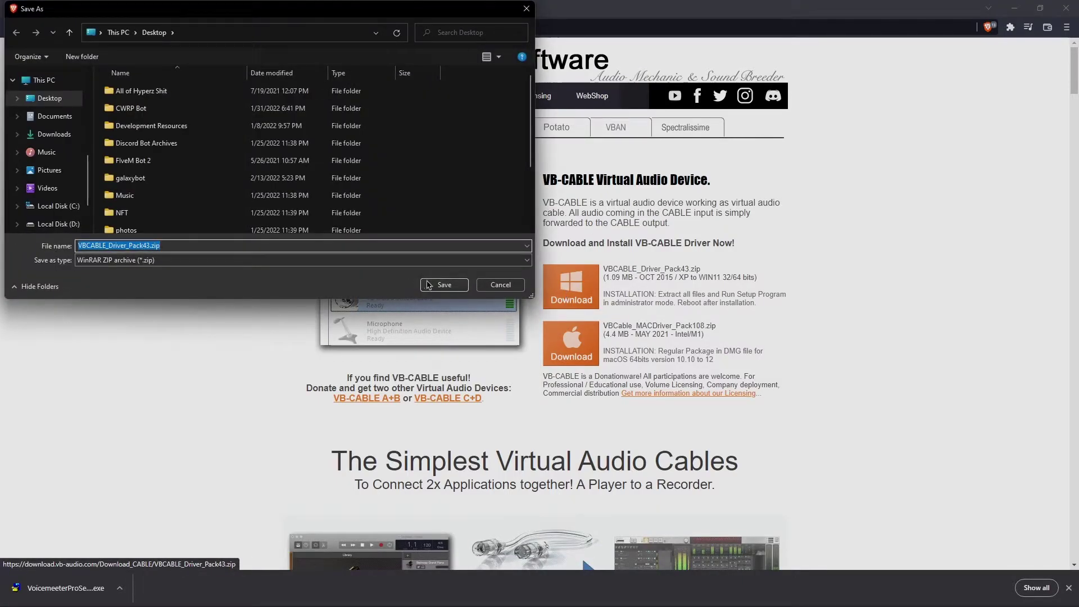
{"action": "left_click", "coordinate": [430, 285]}
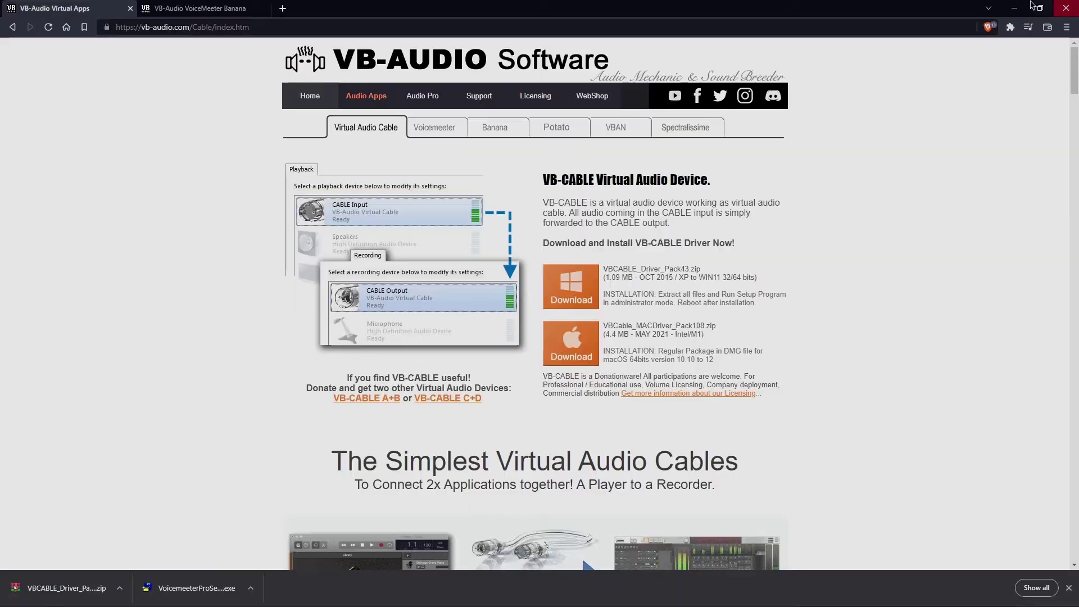
- Extract the VB-Cable zip into a VBCABLE_Driver_Pack43 folder on the Desktop
{"action": "left_click", "coordinate": [1014, 8]}
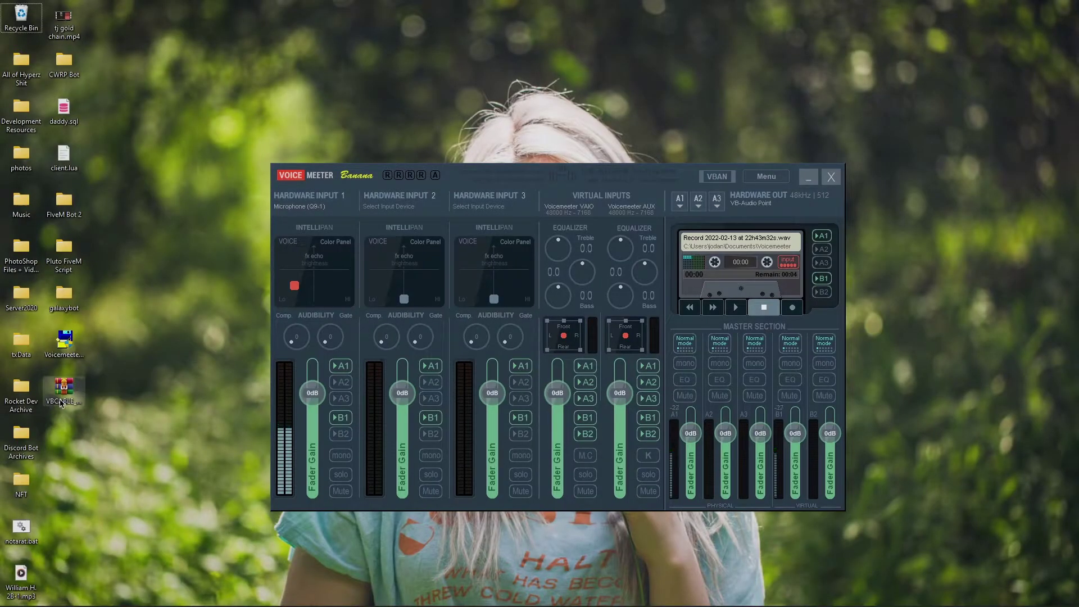
{"action": "right_click", "coordinate": [59, 430]}
{"action": "right_click", "coordinate": [61, 391]}
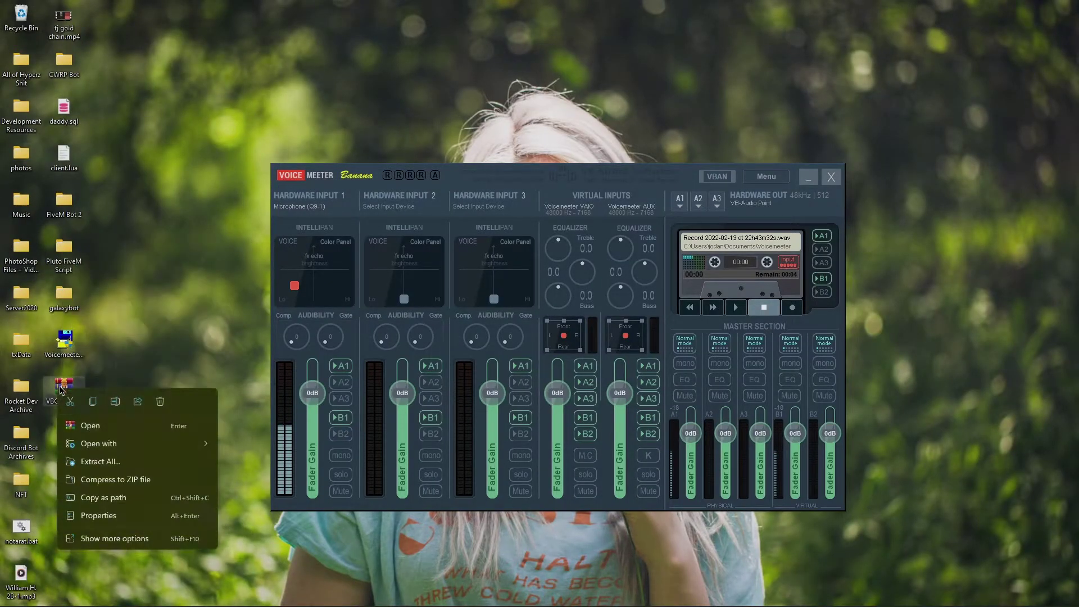
{"action": "left_click", "coordinate": [107, 463]}
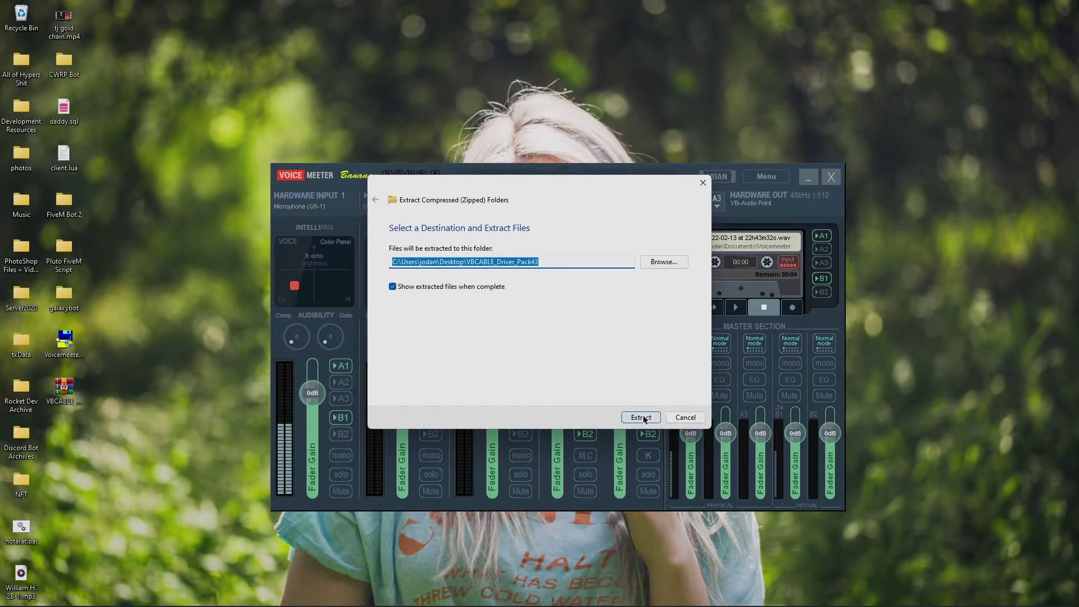
{"action": "left_click", "coordinate": [642, 417]}
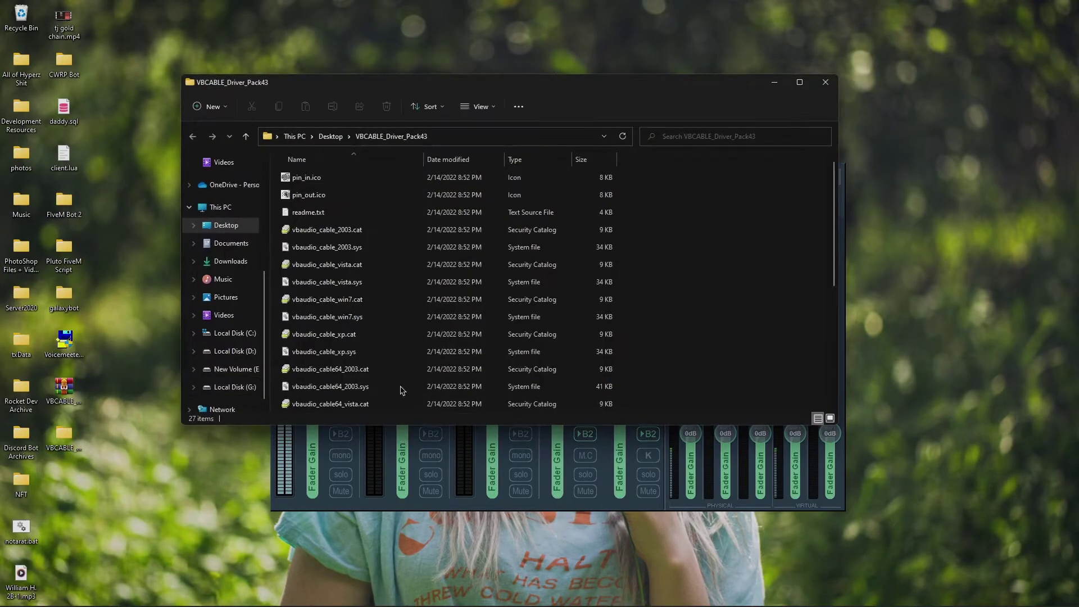
- Look over VBCABLE_Setup.exe's options in the extracted folder, then close the folder window
{"action": "scroll", "coordinate": [394, 292], "scroll_direction": "down", "scroll_amount": 3}
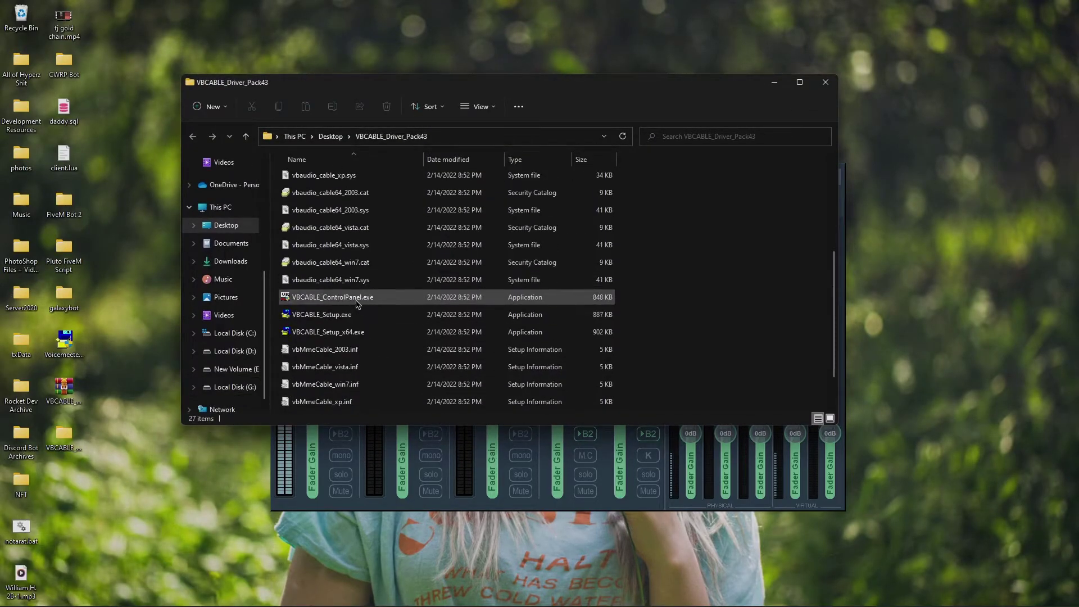
{"action": "left_click", "coordinate": [336, 321]}
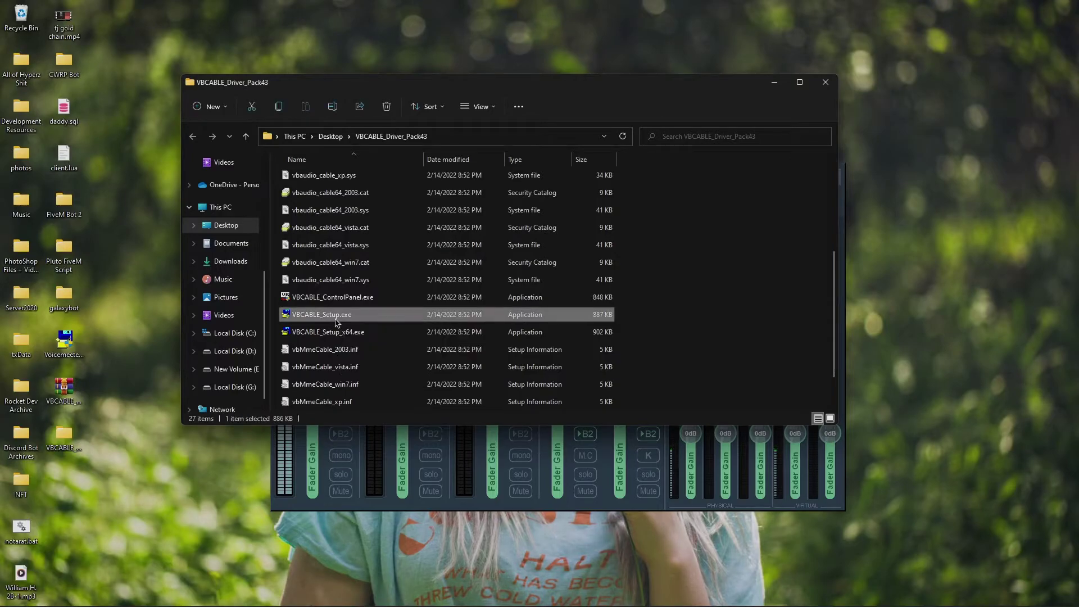
{"action": "right_click", "coordinate": [337, 321]}
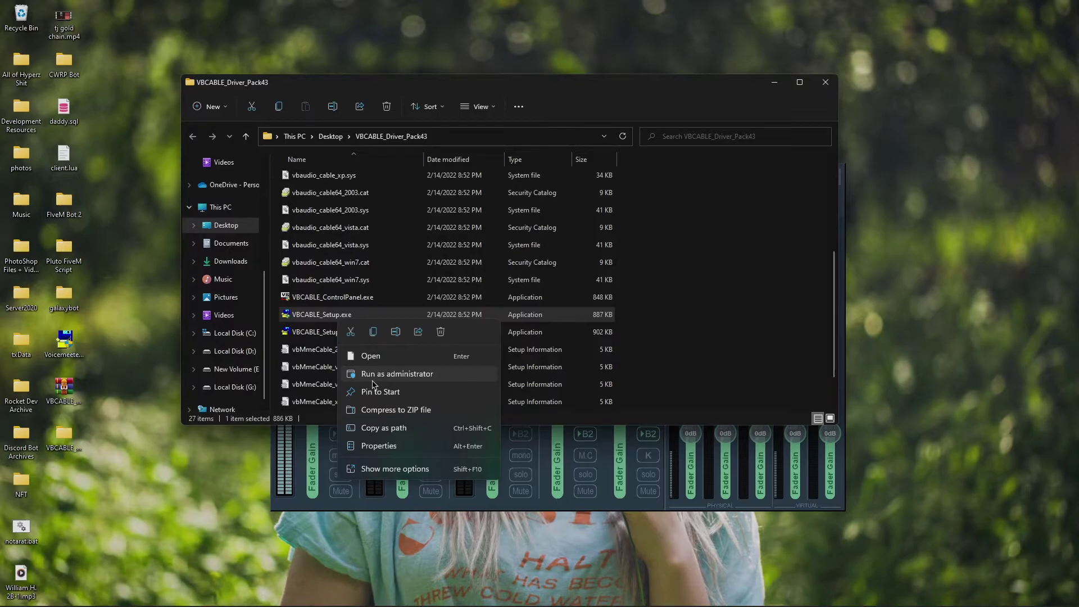
{"action": "left_click", "coordinate": [701, 311]}
{"action": "left_click", "coordinate": [815, 86]}
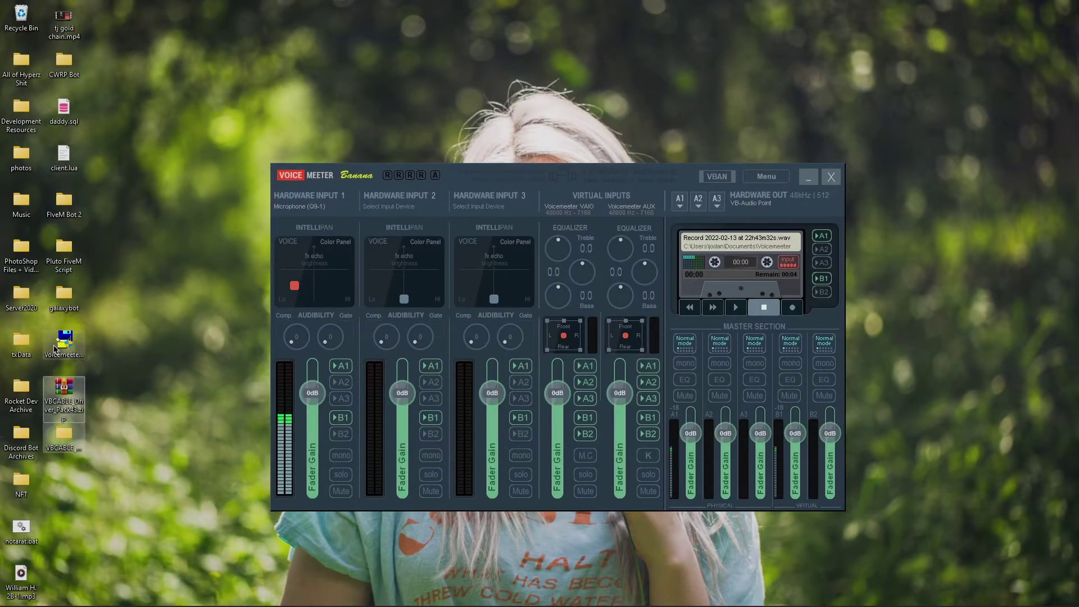
- Delete the leftover installer files and leave Hardware Input 1 set to Microphone (Q9-1)
{"action": "key", "text": "Delete"}
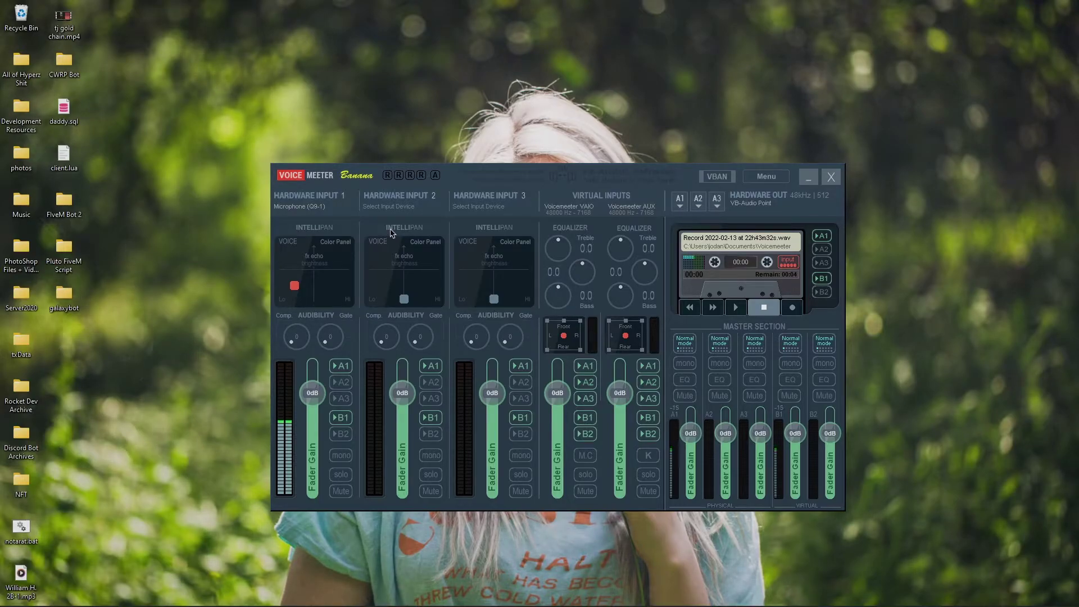
{"action": "left_click", "coordinate": [306, 205]}
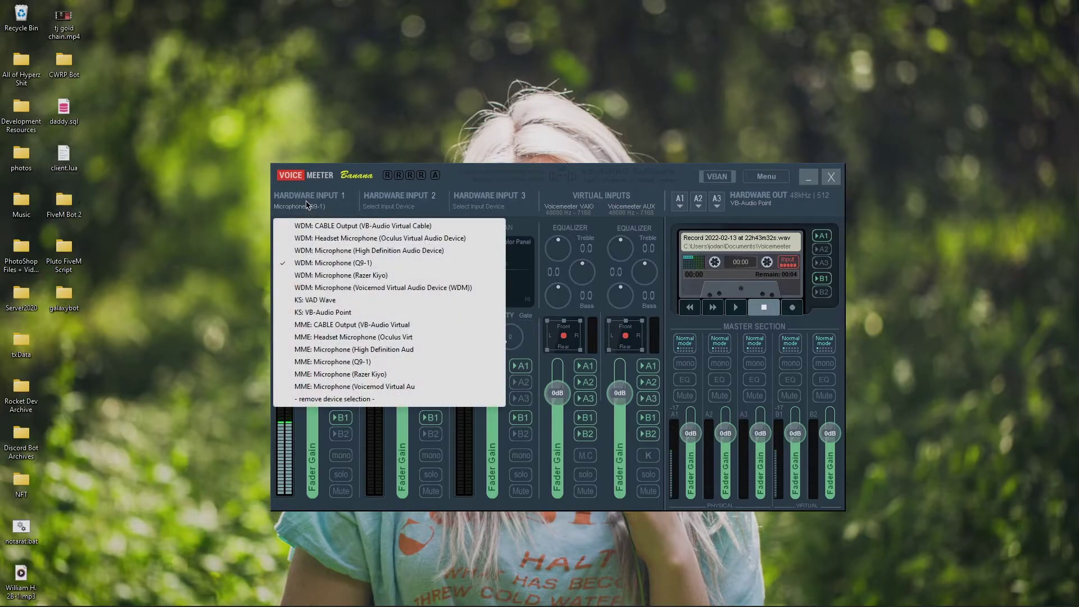
{"action": "left_click", "coordinate": [497, 181]}
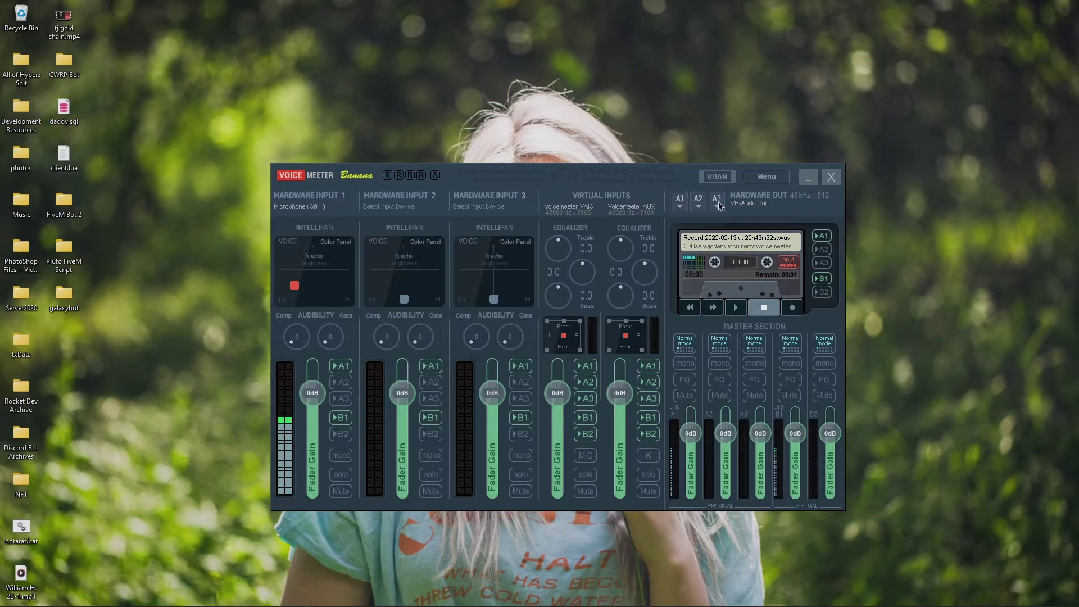
{"action": "left_click", "coordinate": [682, 202]}
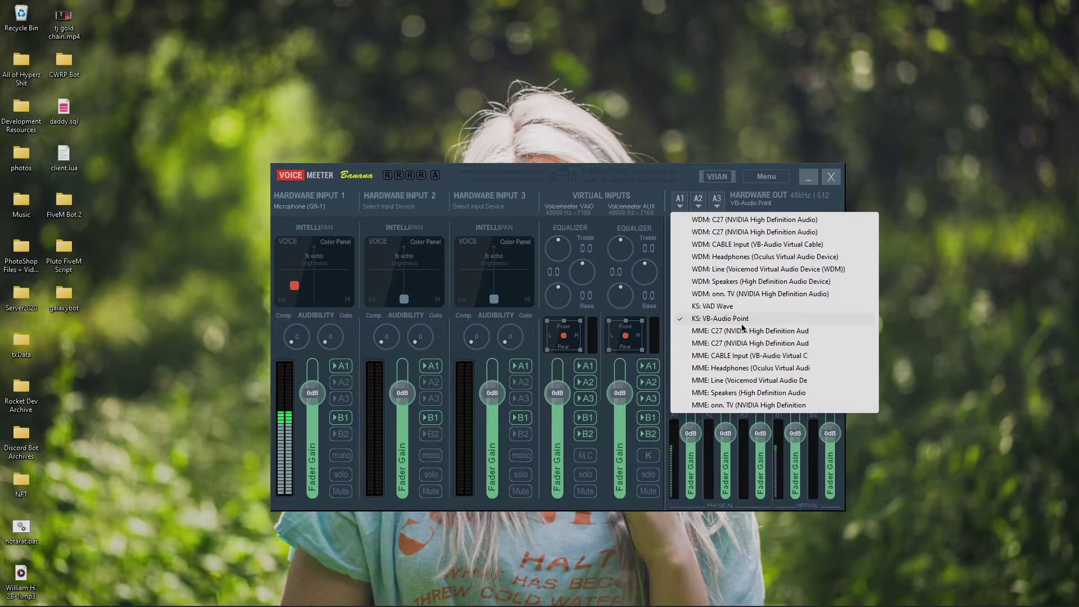
{"action": "left_click", "coordinate": [620, 180]}
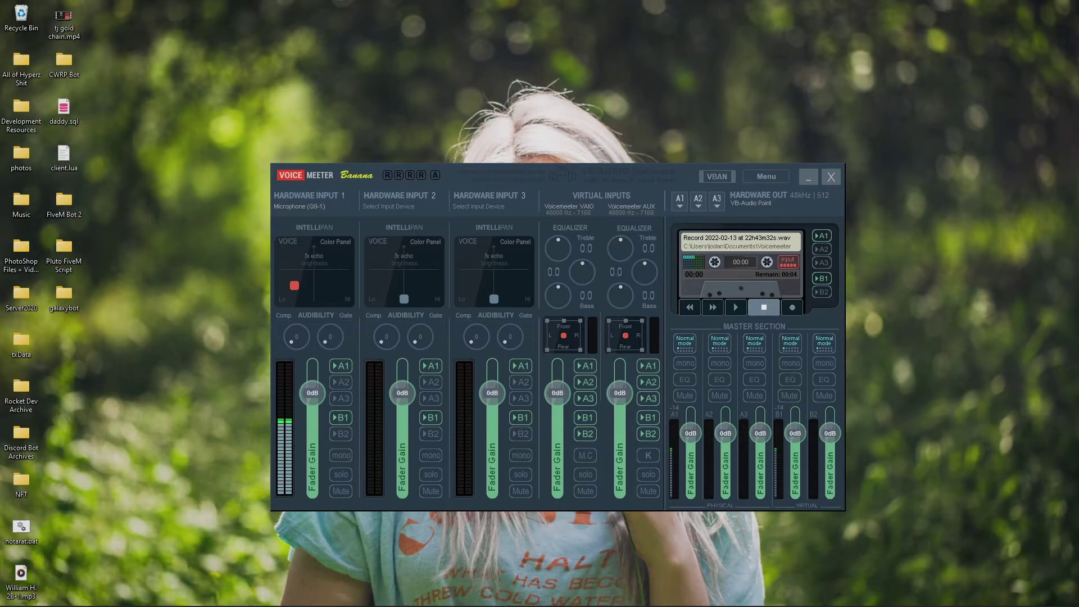
- Review Discord's input device list and keep VoiceMeeter Output (VB-Audio VoiceMeeter VAIO) selected
{"action": "key", "text": "alt+Tab"}
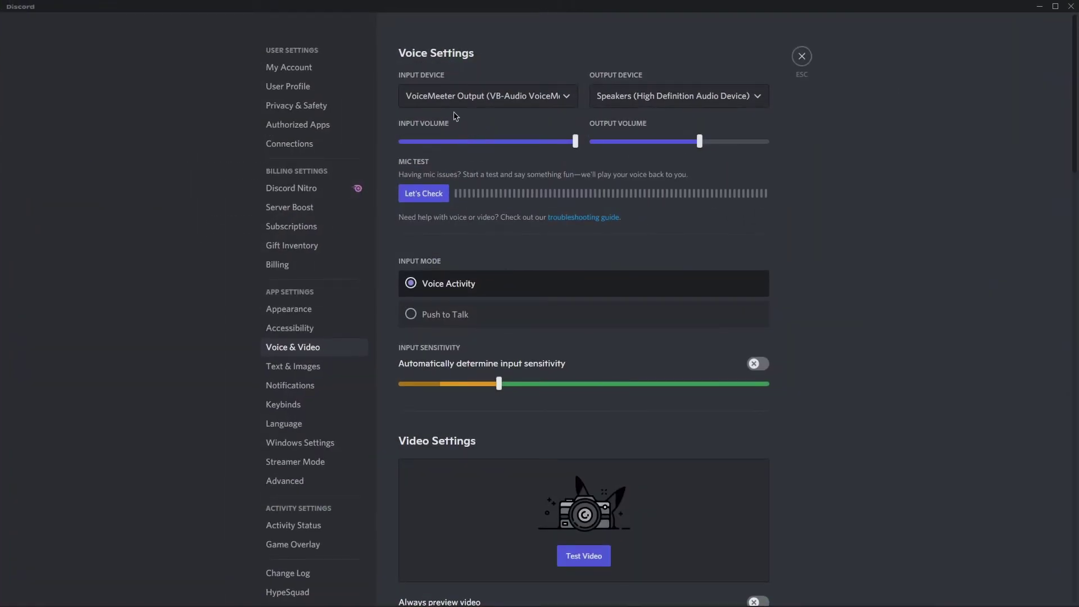
{"action": "left_click", "coordinate": [456, 96]}
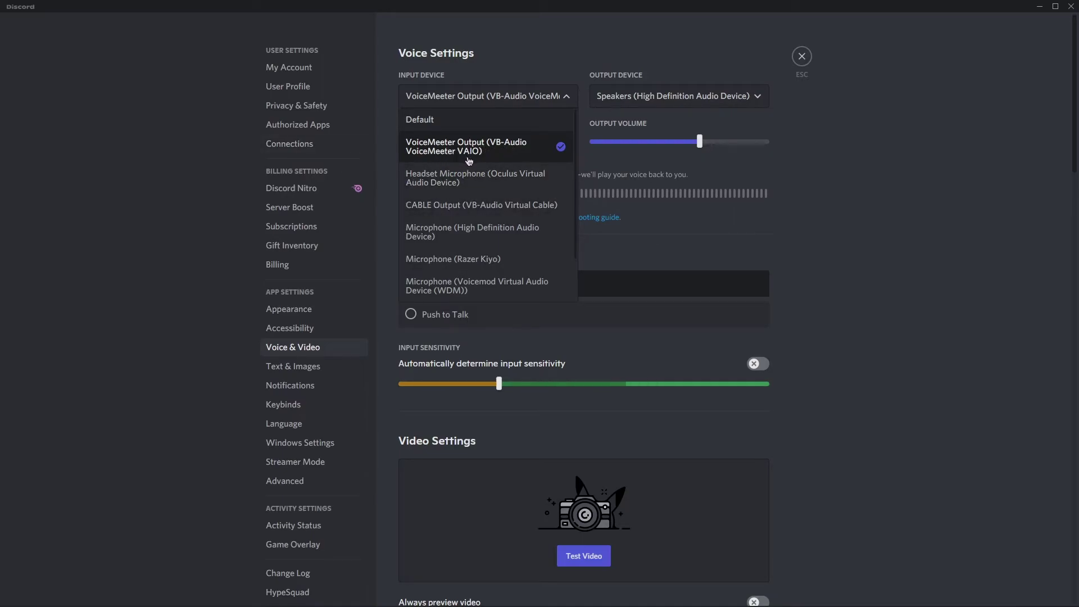
{"action": "scroll", "coordinate": [490, 189], "scroll_direction": "down", "scroll_amount": 2}
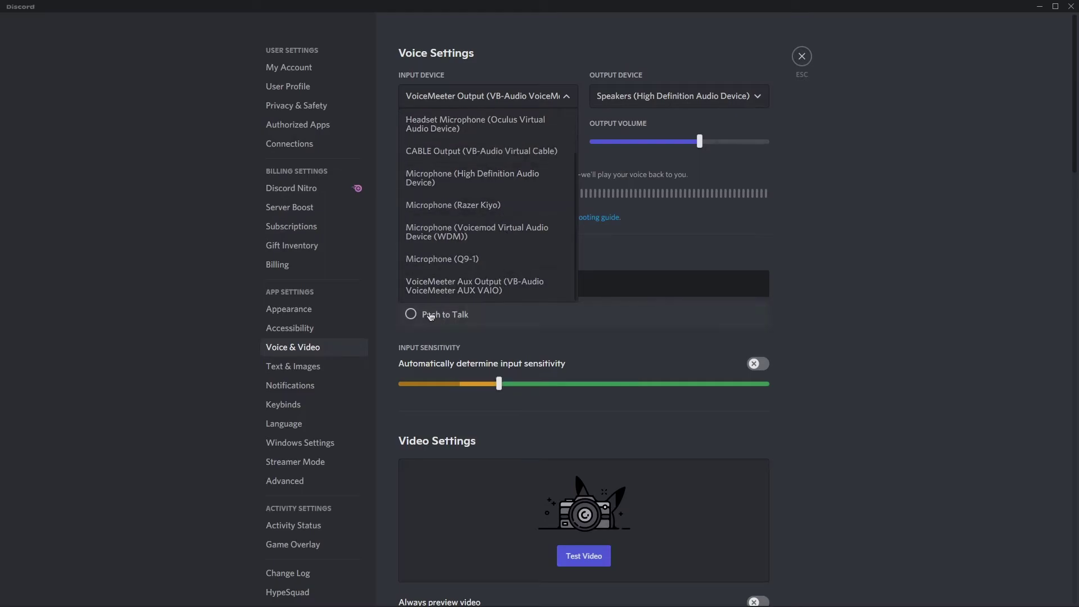
{"action": "scroll", "coordinate": [493, 163], "scroll_direction": "up", "scroll_amount": 2}
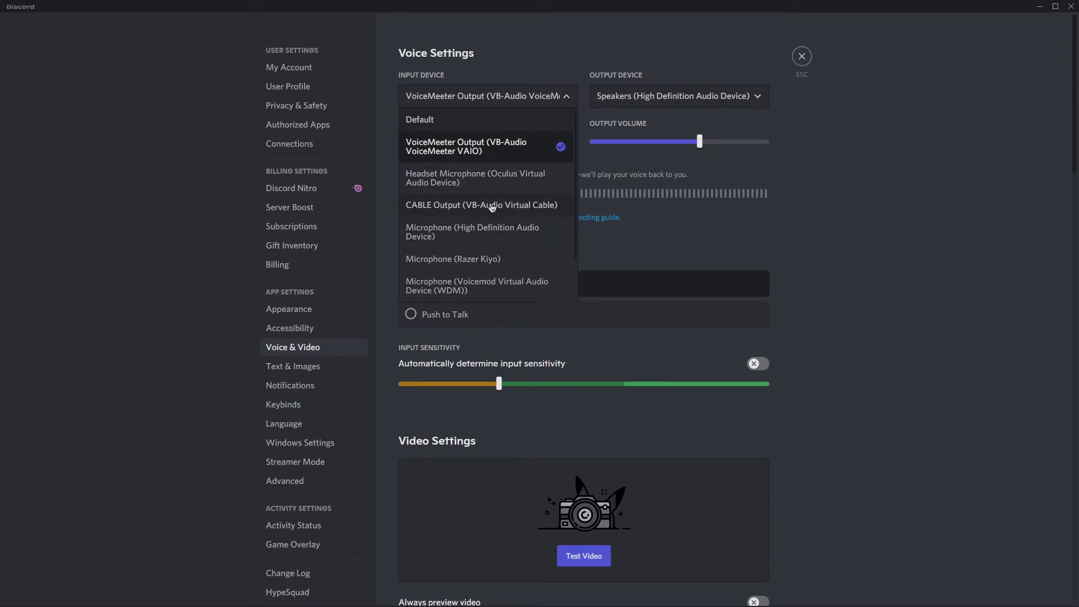
{"action": "left_click", "coordinate": [697, 59]}
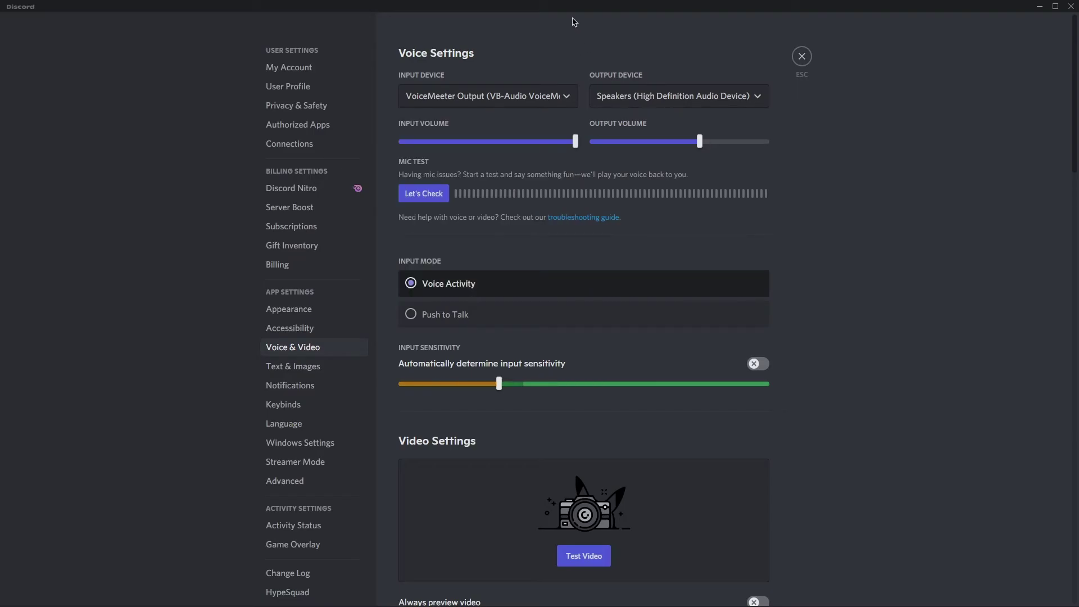